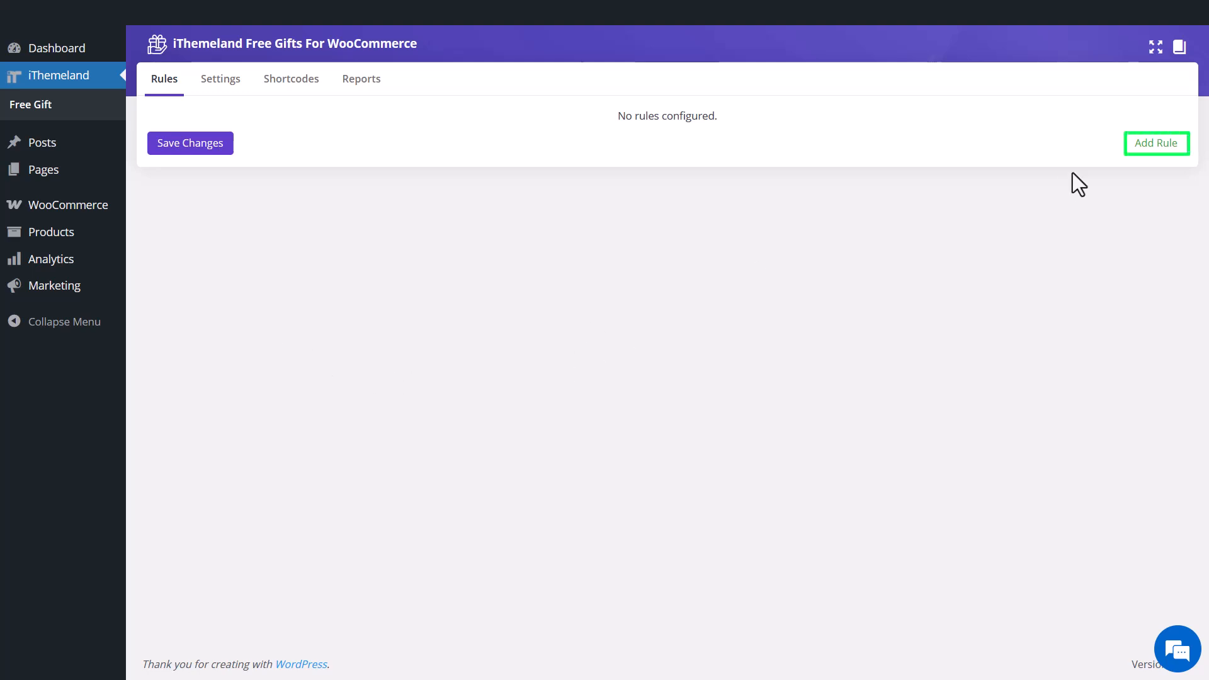
- Add a gift rule using the Simple method, set its Get quantity to 3 and enable Same Gift
{"action": "left_click", "coordinate": [1156, 143]}
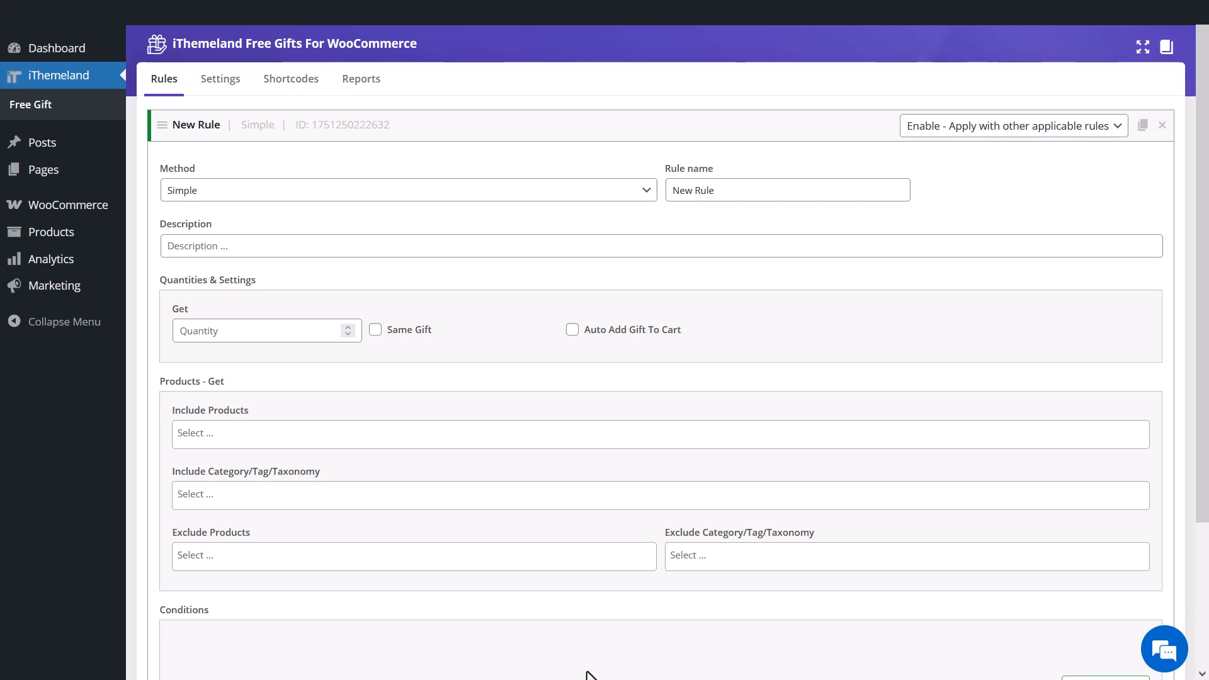
{"action": "left_click", "coordinate": [291, 194]}
{"action": "left_click", "coordinate": [304, 236]}
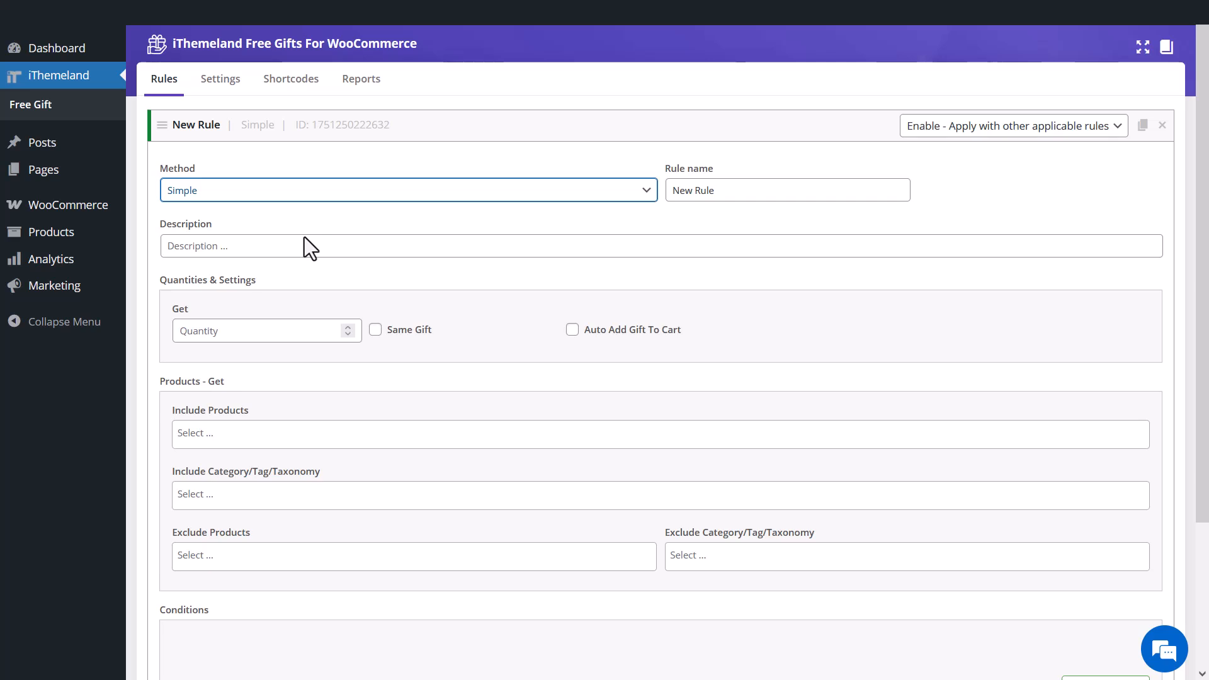
{"action": "double_click", "coordinate": [350, 328]}
{"action": "left_click", "coordinate": [422, 328]}
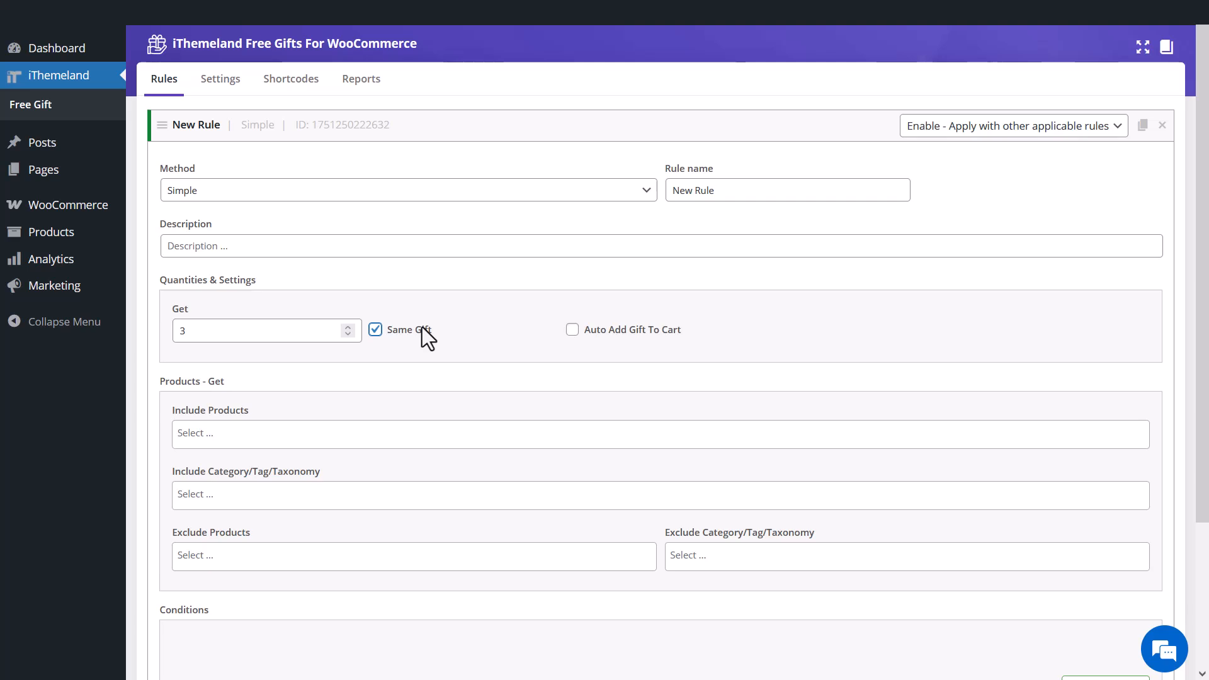
- Include the product categories Music and Clothing → Accessories as the rule's gift sources
{"action": "left_click", "coordinate": [313, 498]}
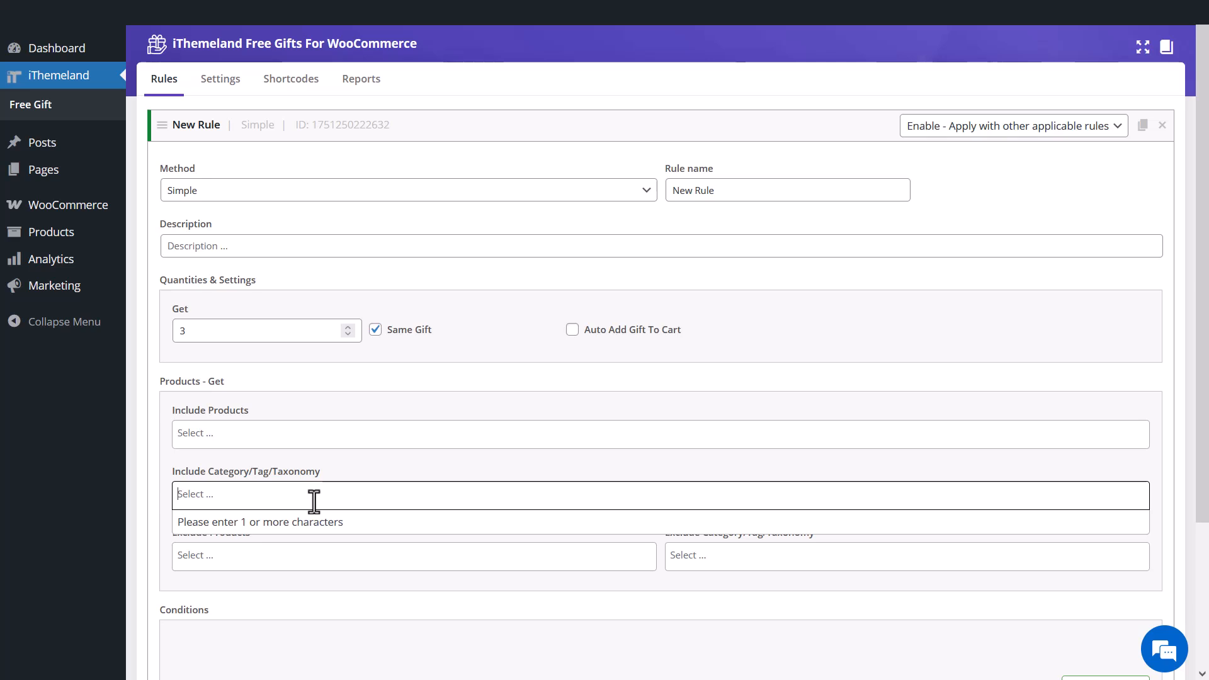
{"action": "type", "text": "m"}
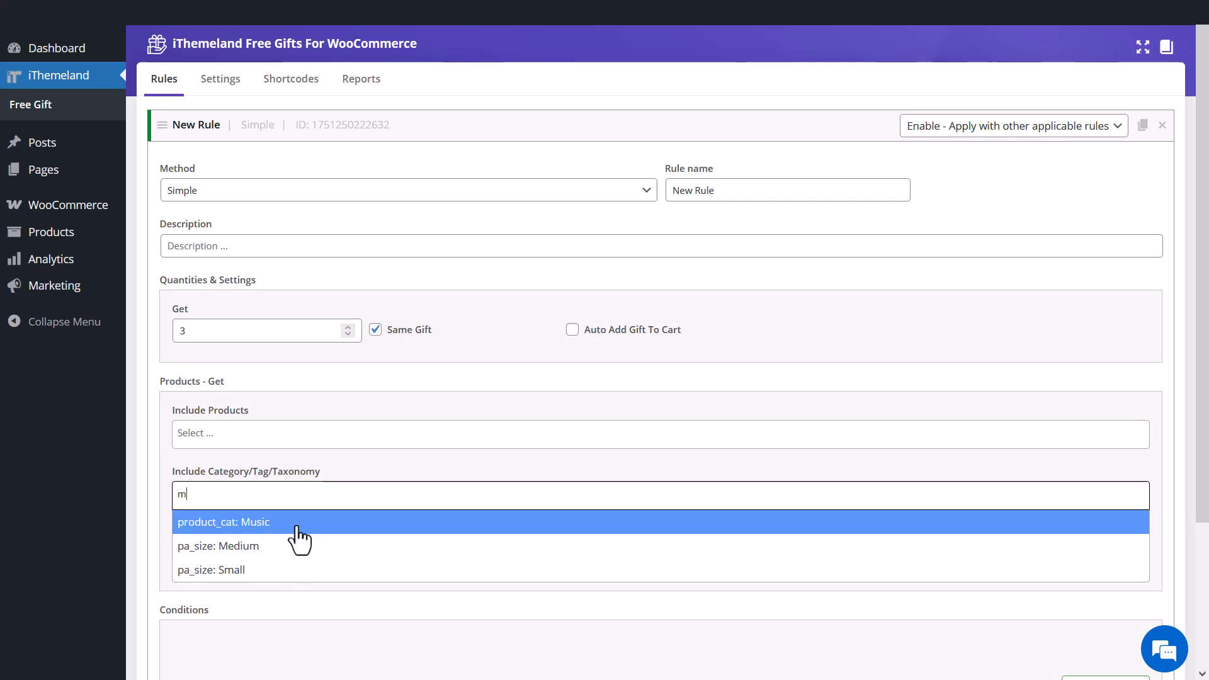
{"action": "left_click", "coordinate": [296, 527]}
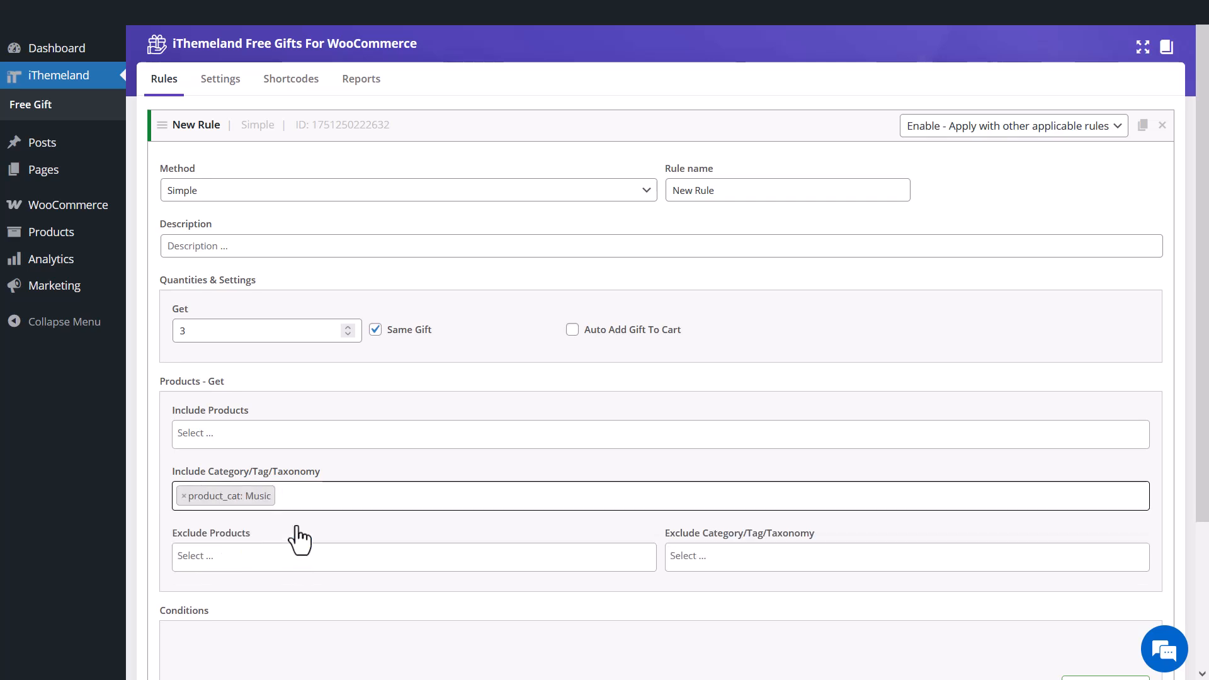
{"action": "type", "text": "a"}
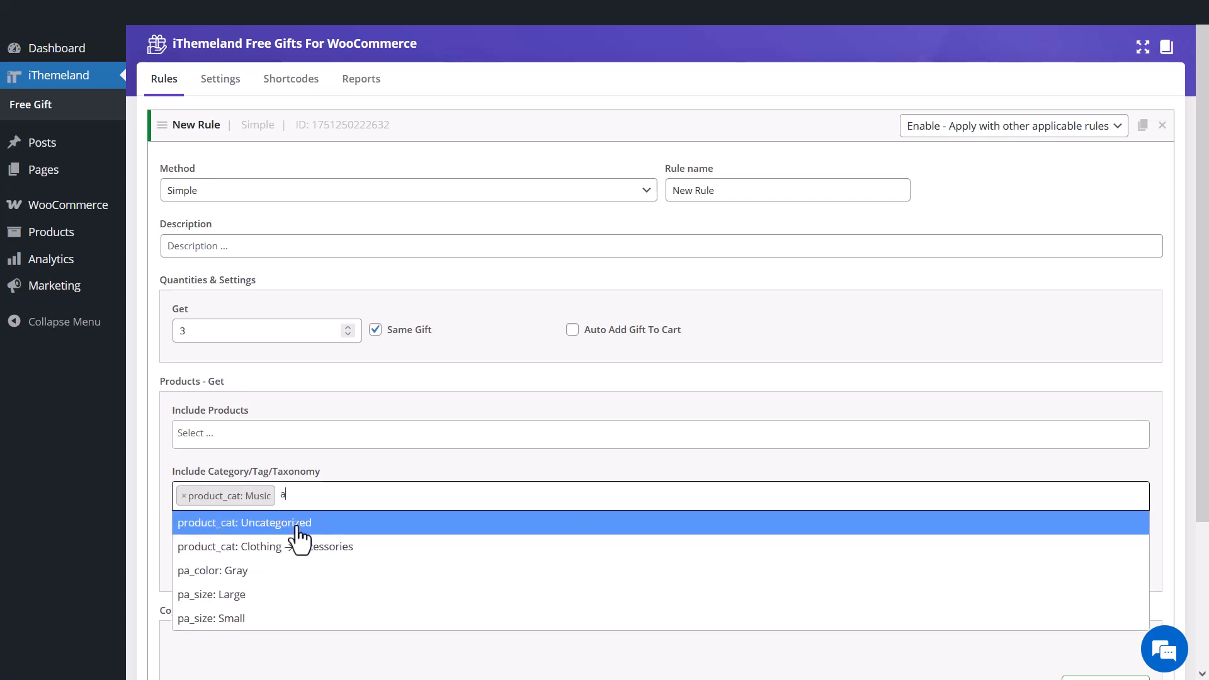
{"action": "left_click", "coordinate": [301, 547]}
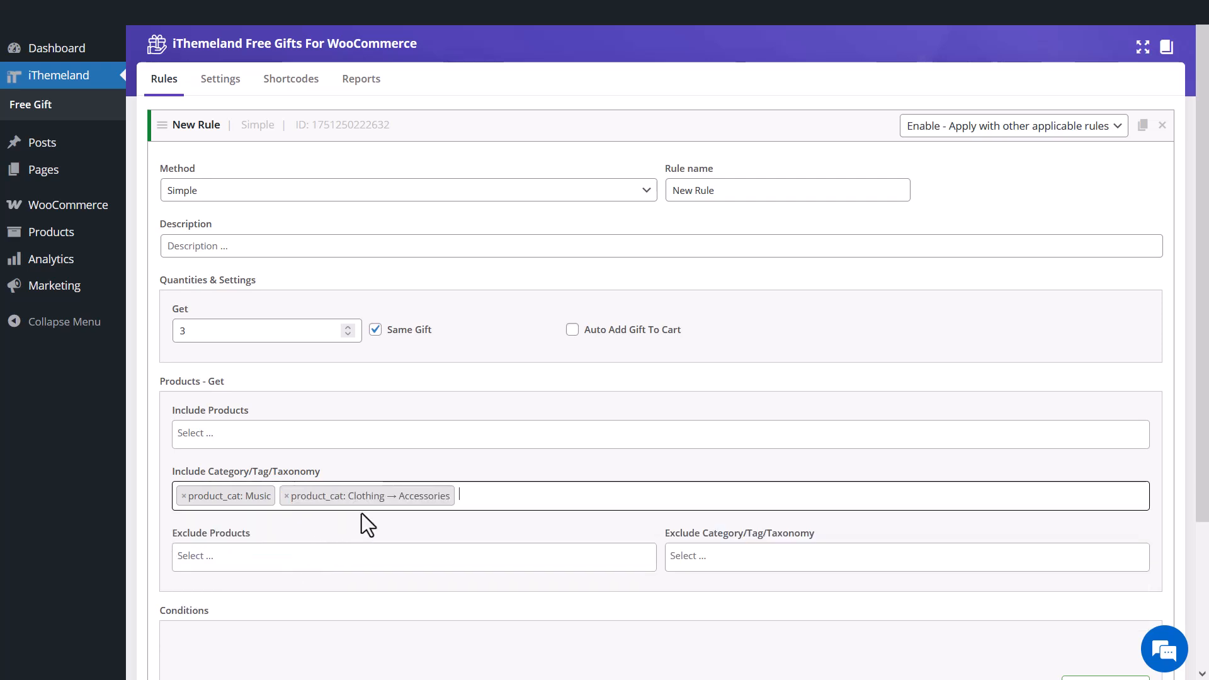
- Add a rule condition requiring Spent - Total over all time to be at least 0
{"action": "scroll", "coordinate": [369, 497], "scroll_direction": "down", "scroll_amount": 3}
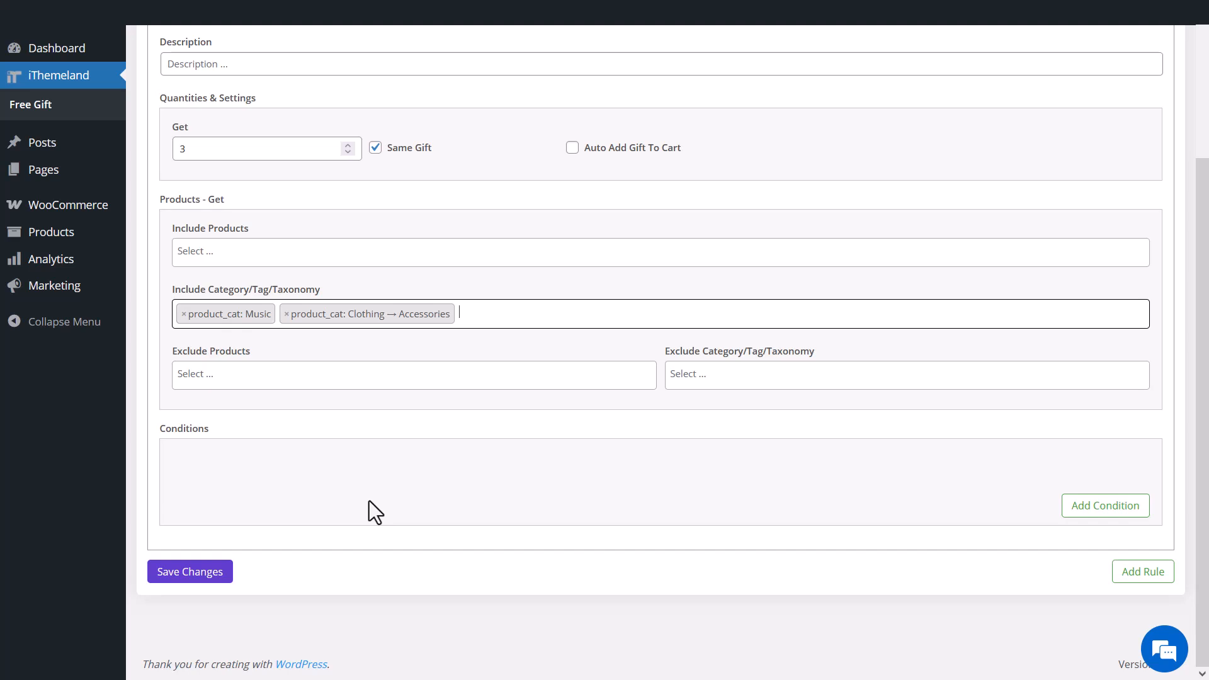
{"action": "left_click", "coordinate": [1105, 506]}
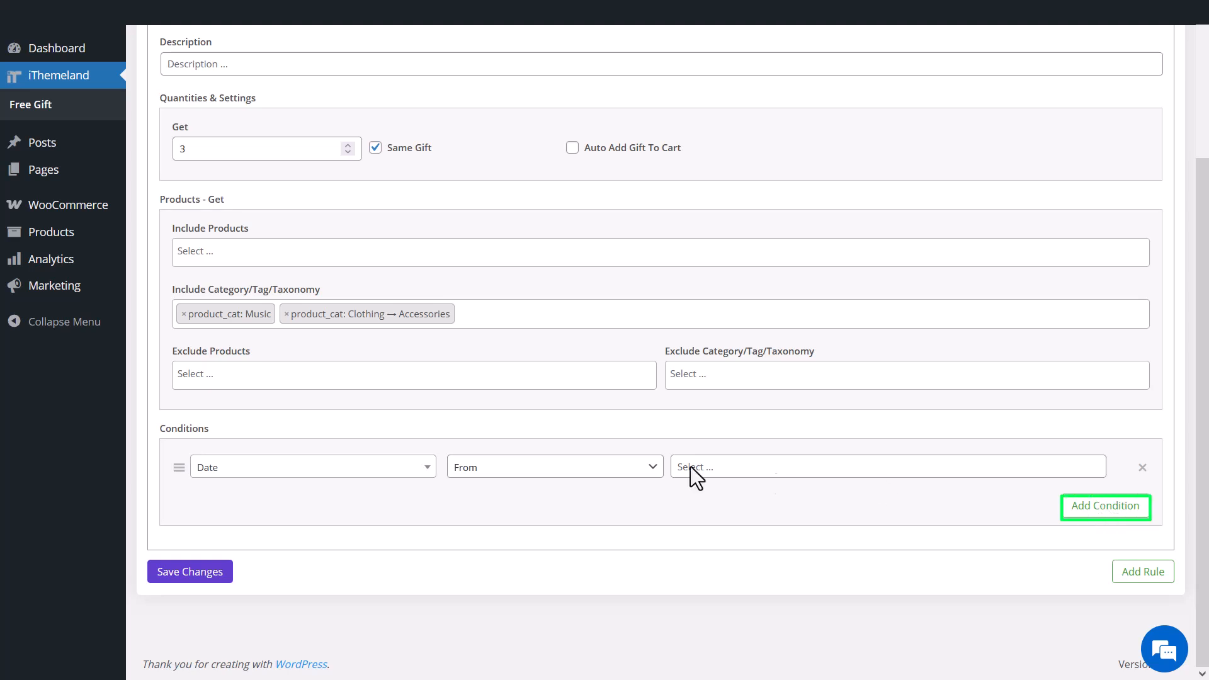
{"action": "left_click", "coordinate": [303, 467]}
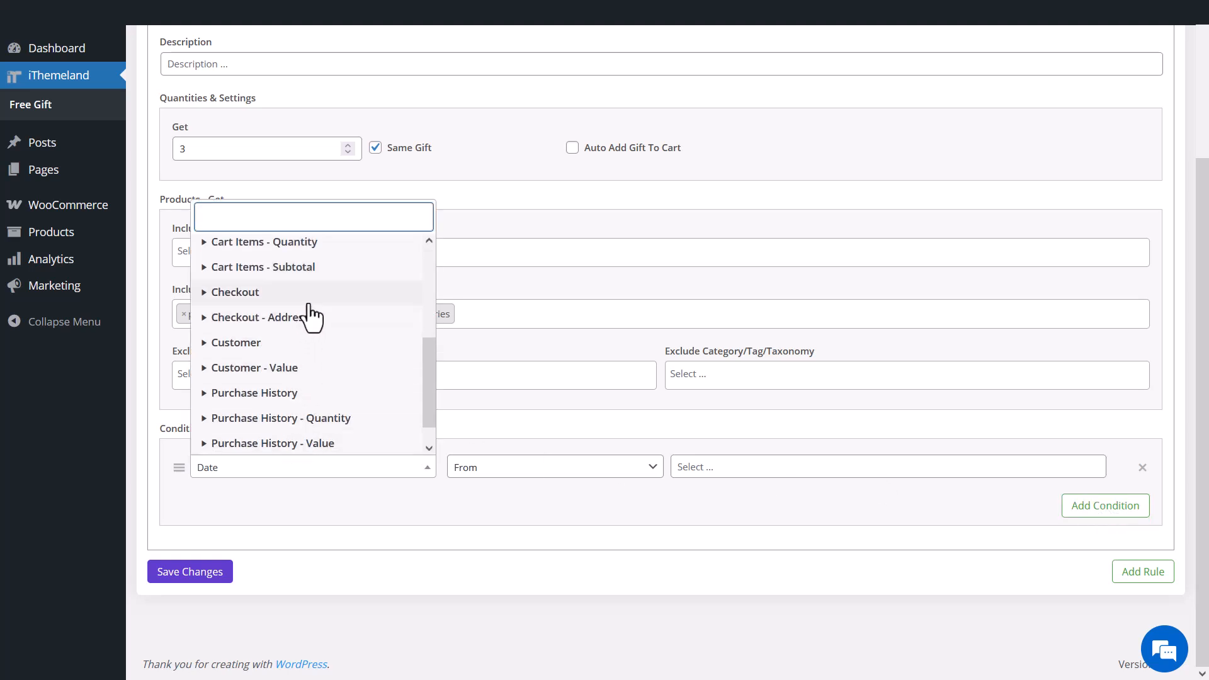
{"action": "left_click", "coordinate": [304, 375]}
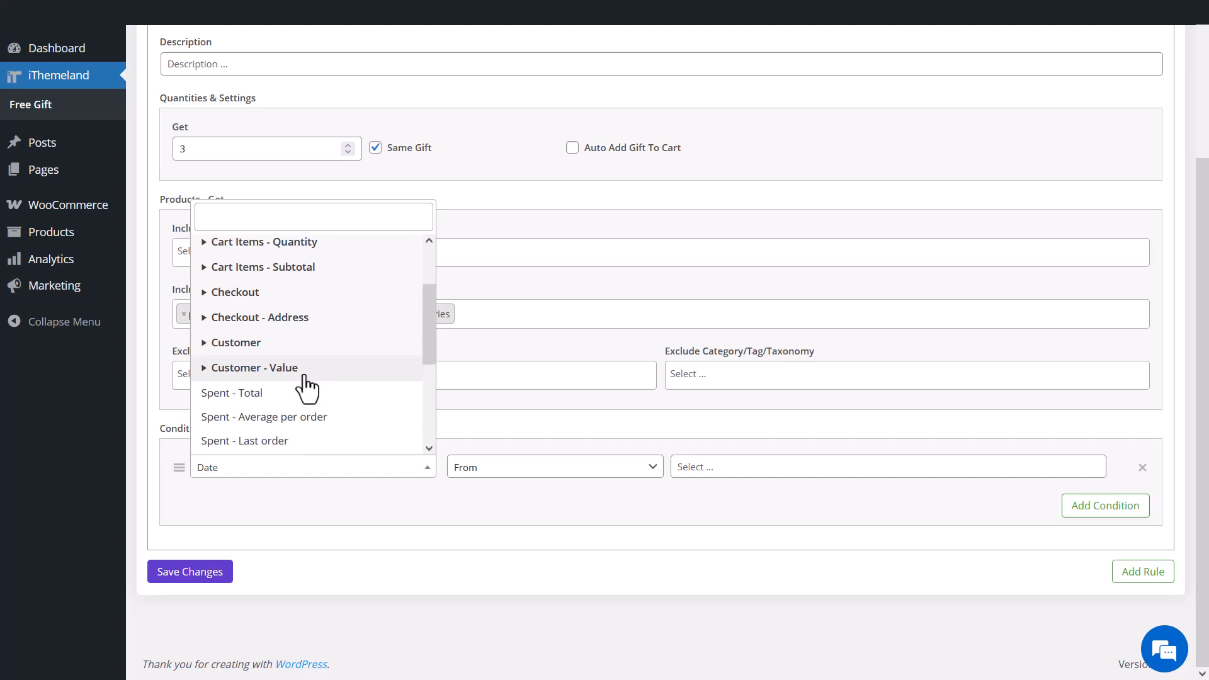
{"action": "left_click", "coordinate": [353, 394]}
{"action": "left_click", "coordinate": [526, 468]}
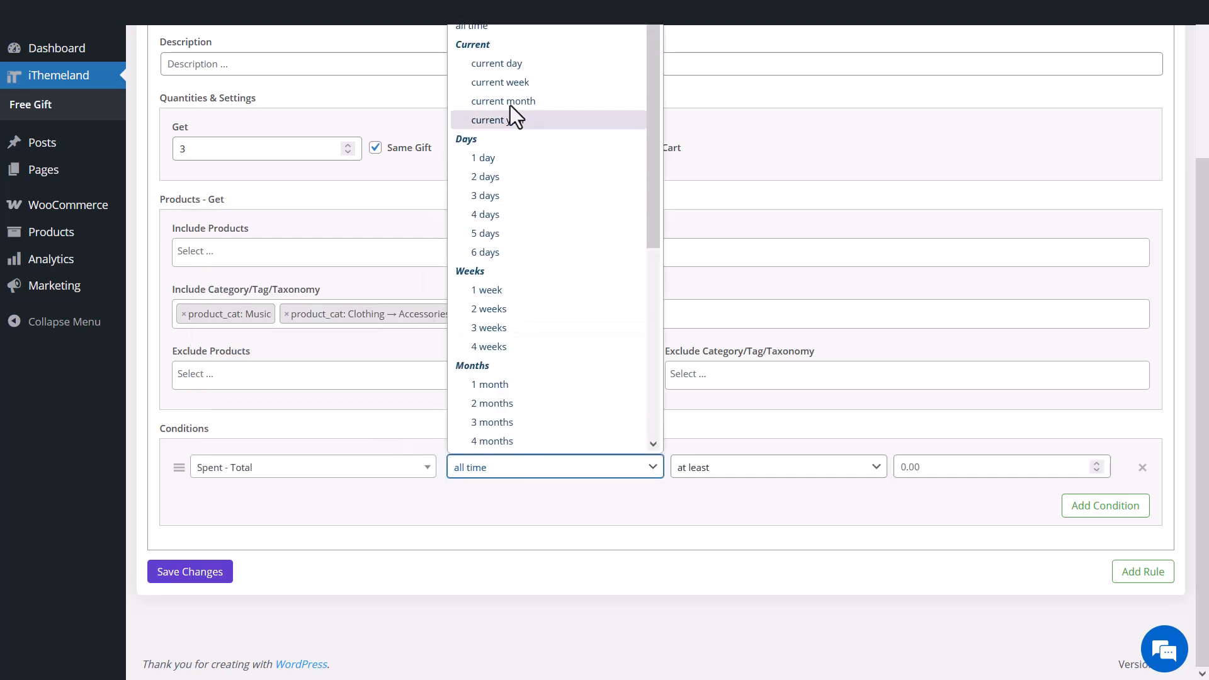
{"action": "left_click", "coordinate": [513, 27]}
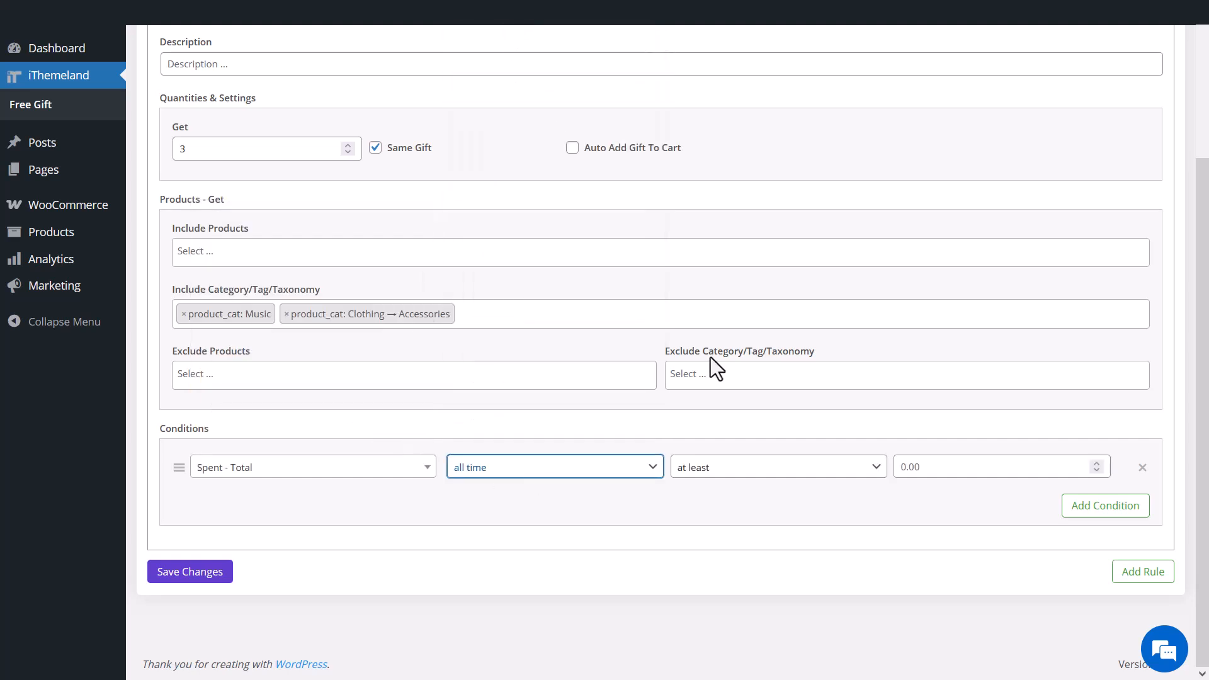
{"action": "left_click", "coordinate": [749, 470]}
{"action": "left_click", "coordinate": [744, 495]}
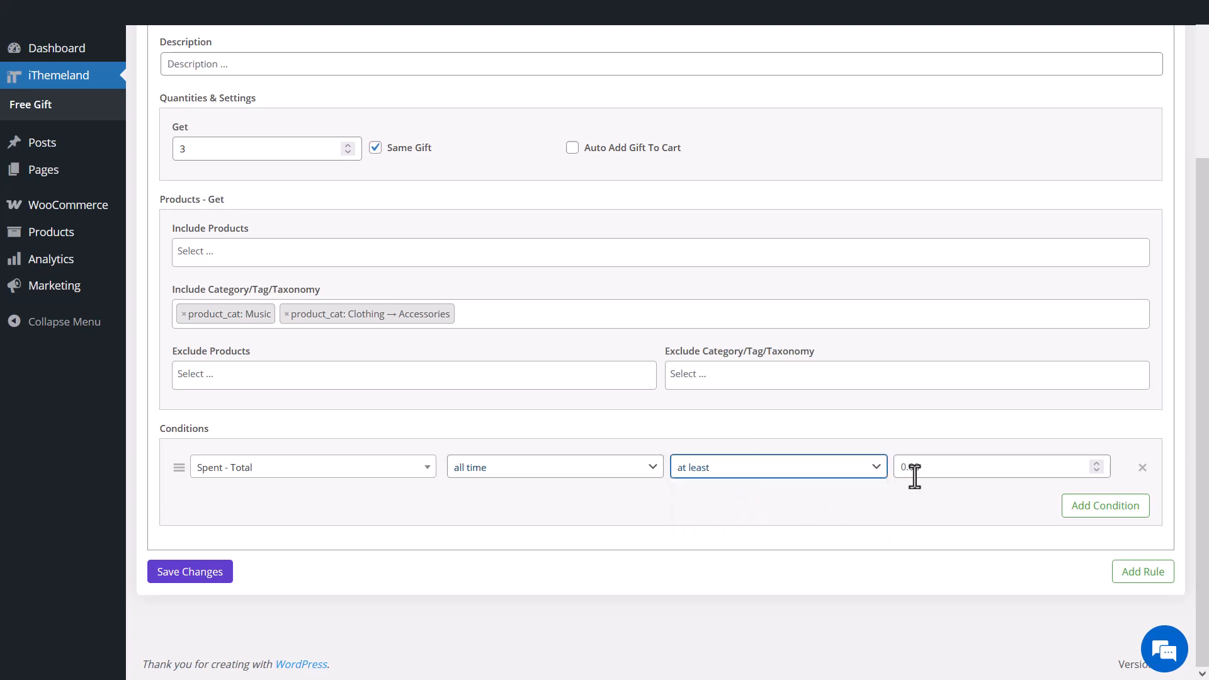
{"action": "left_click", "coordinate": [915, 476]}
{"action": "type", "text": "0"}
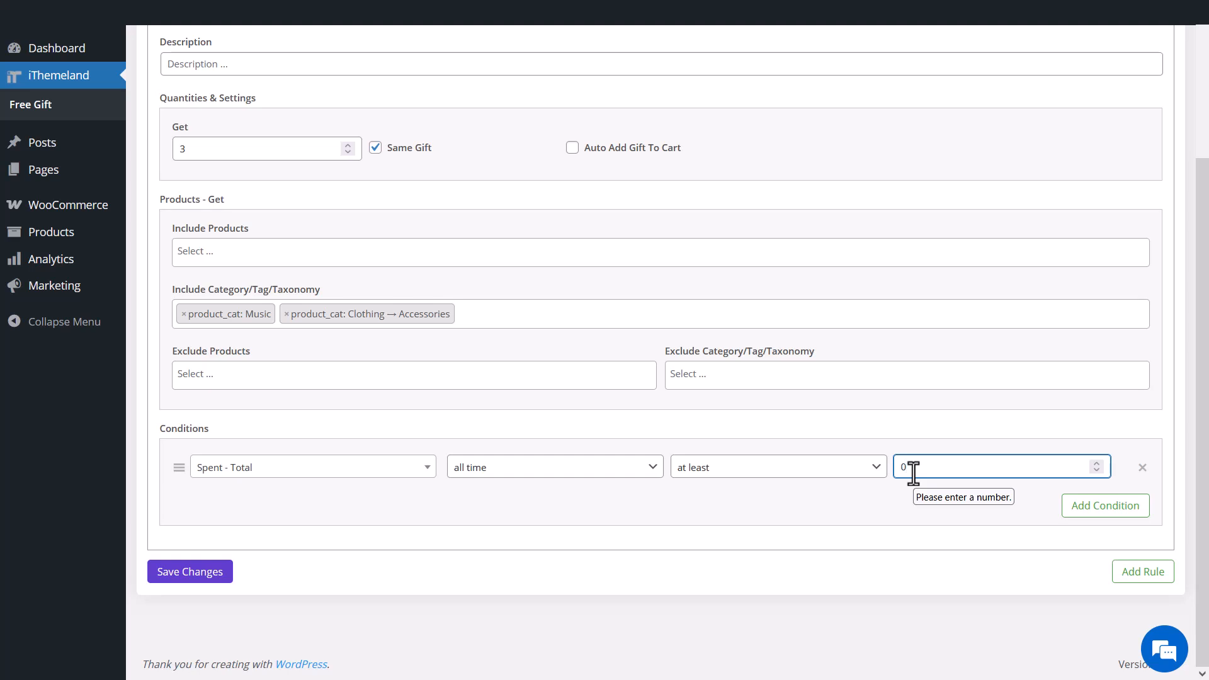
- Add a second condition requiring an all-time Order count of at least 0, and save the rule changes
{"action": "left_click", "coordinate": [1097, 510]}
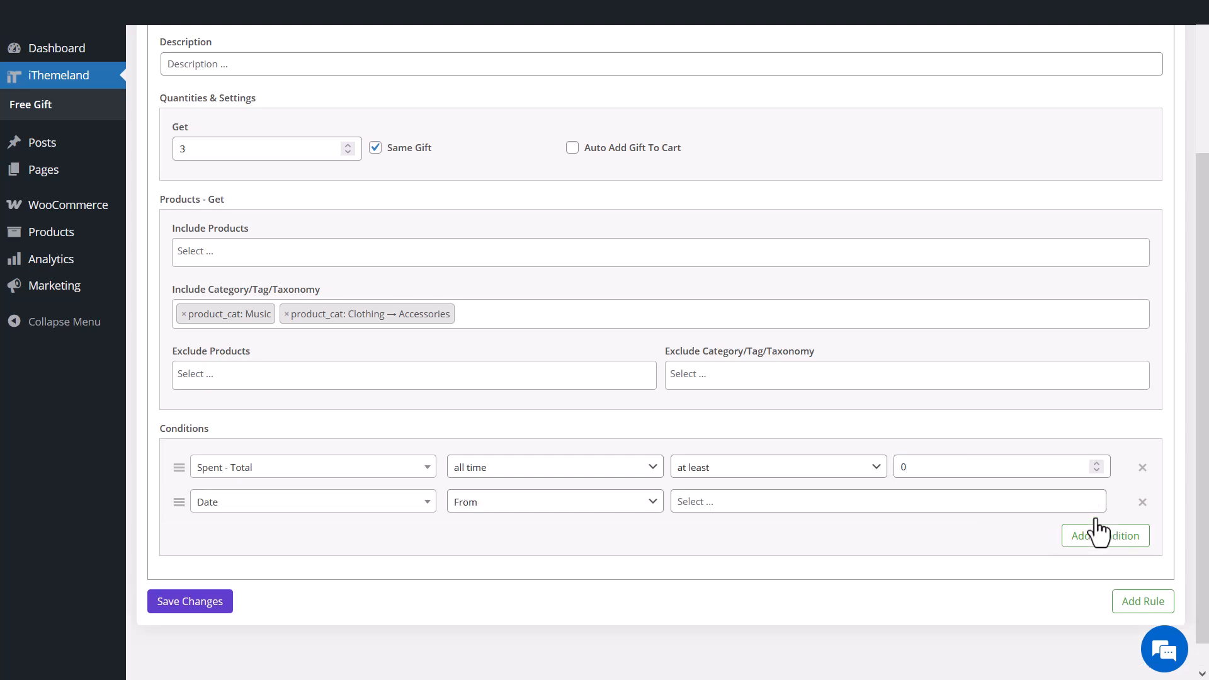
{"action": "left_click", "coordinate": [297, 512]}
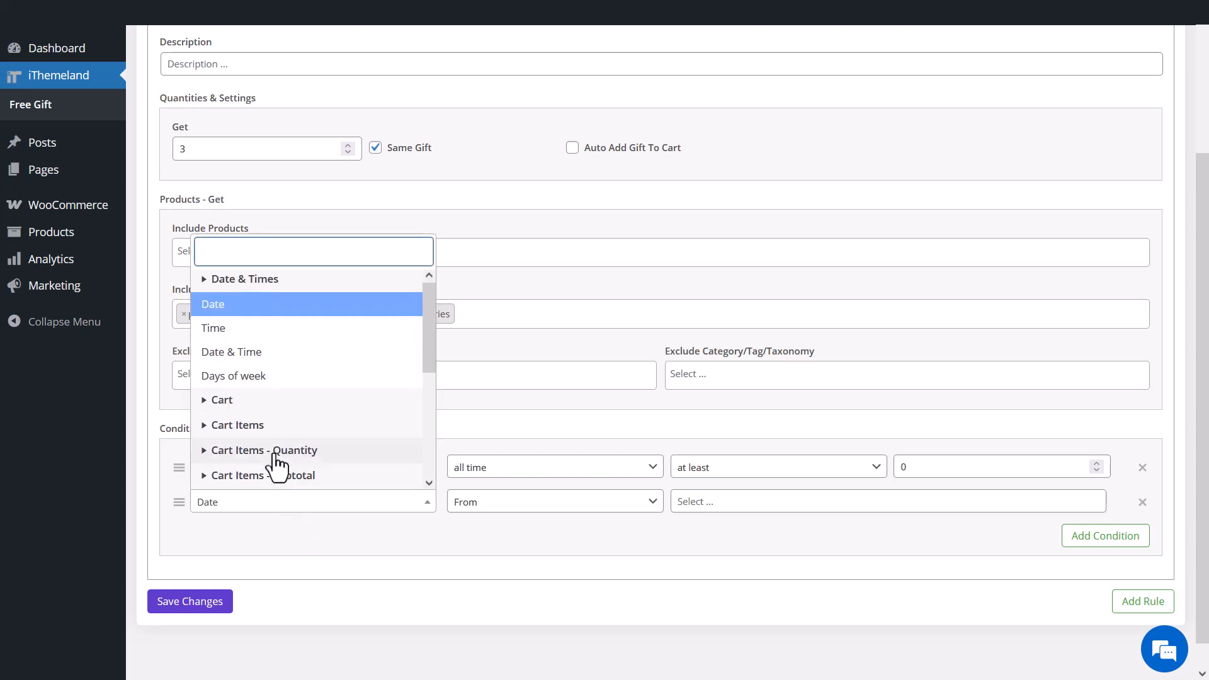
{"action": "scroll", "coordinate": [277, 444], "scroll_direction": "down", "scroll_amount": 3}
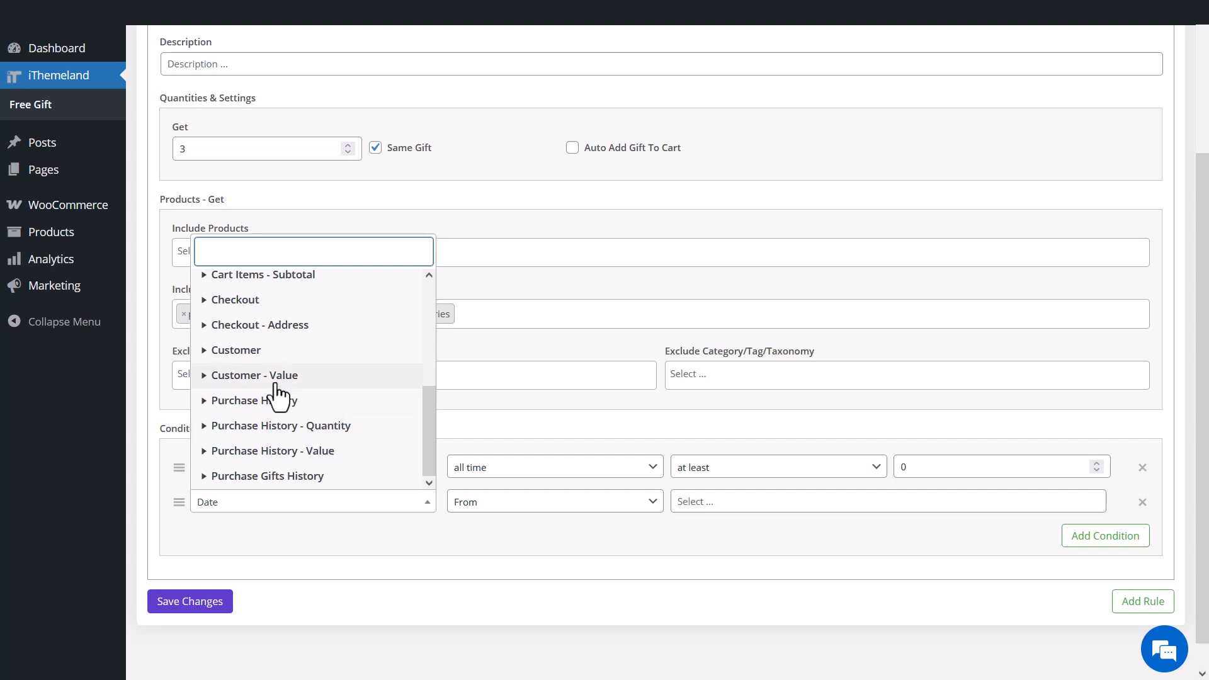
{"action": "left_click", "coordinate": [277, 376]}
{"action": "left_click", "coordinate": [275, 475]}
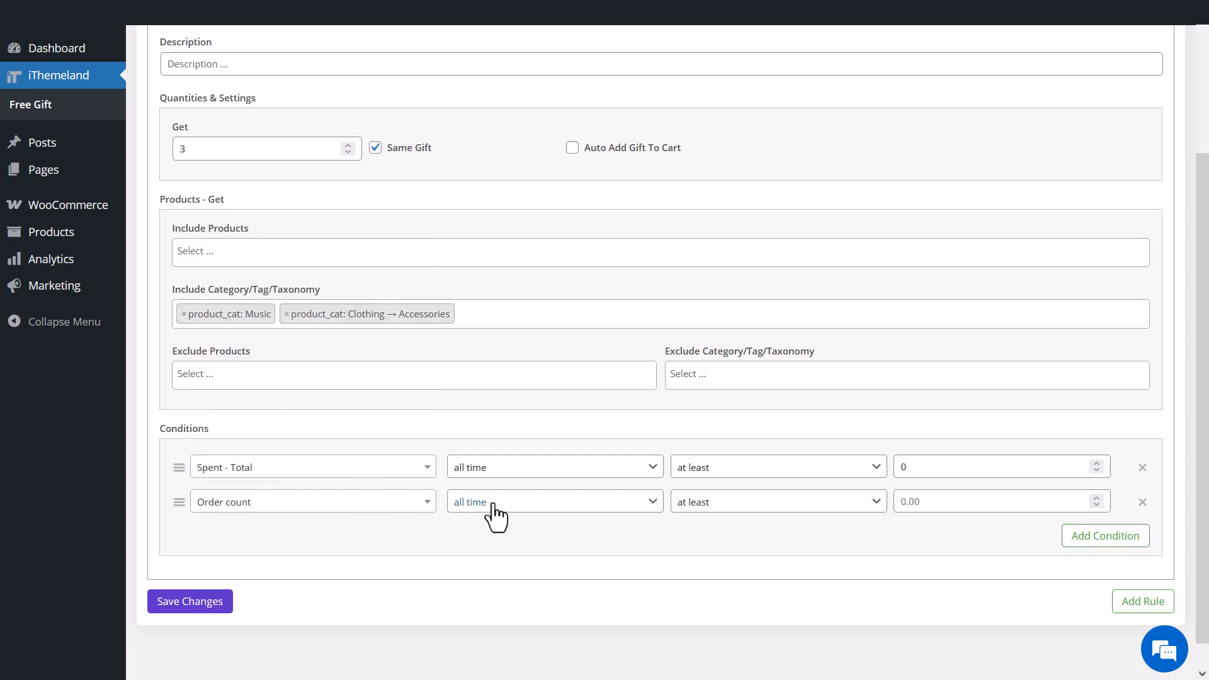
{"action": "left_click", "coordinate": [920, 502]}
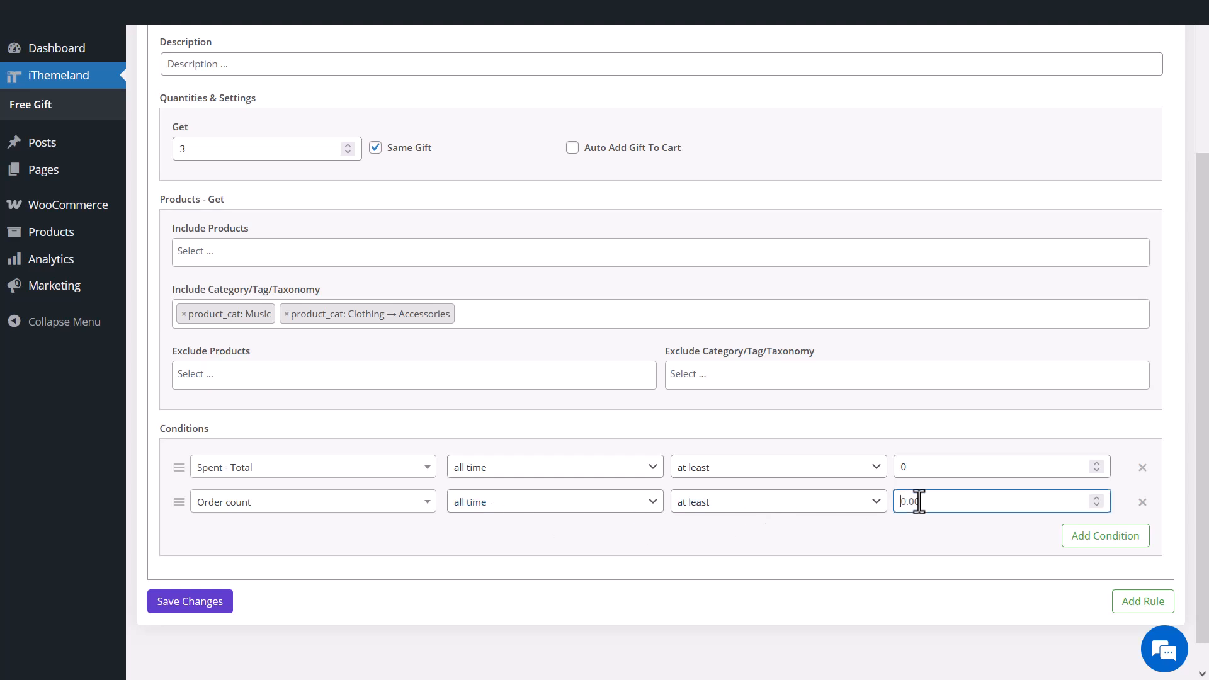
{"action": "type", "text": "."}
{"action": "key", "text": "BackSpace"}
{"action": "type", "text": "0"}
{"action": "left_click", "coordinate": [164, 605]}
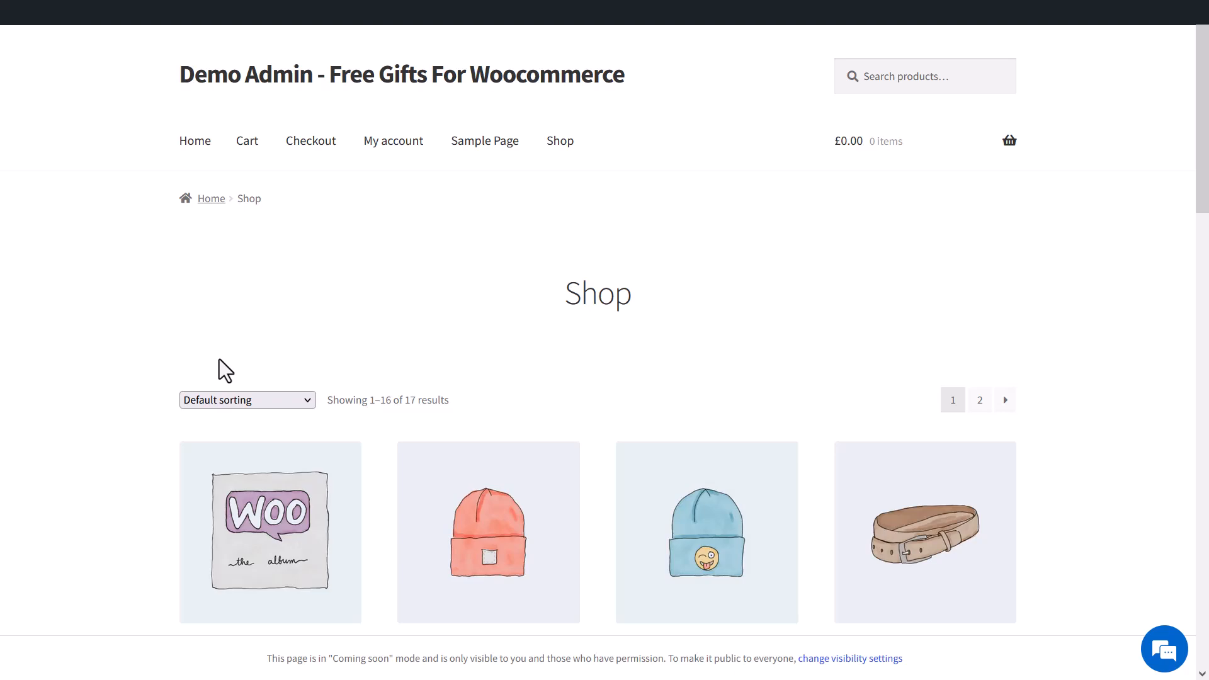
- Add the Beanie and the Belt from the shop page to the cart and open the cart
{"action": "scroll", "coordinate": [220, 359], "scroll_direction": "down", "scroll_amount": 5}
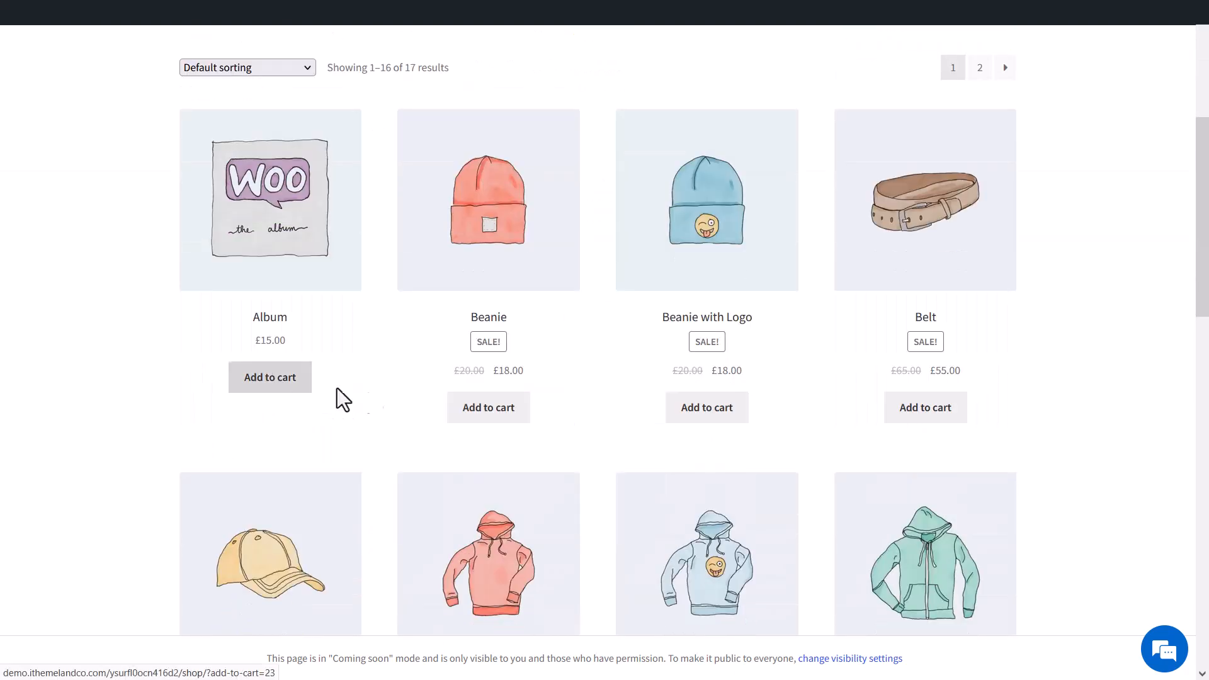
{"action": "left_click", "coordinate": [493, 408]}
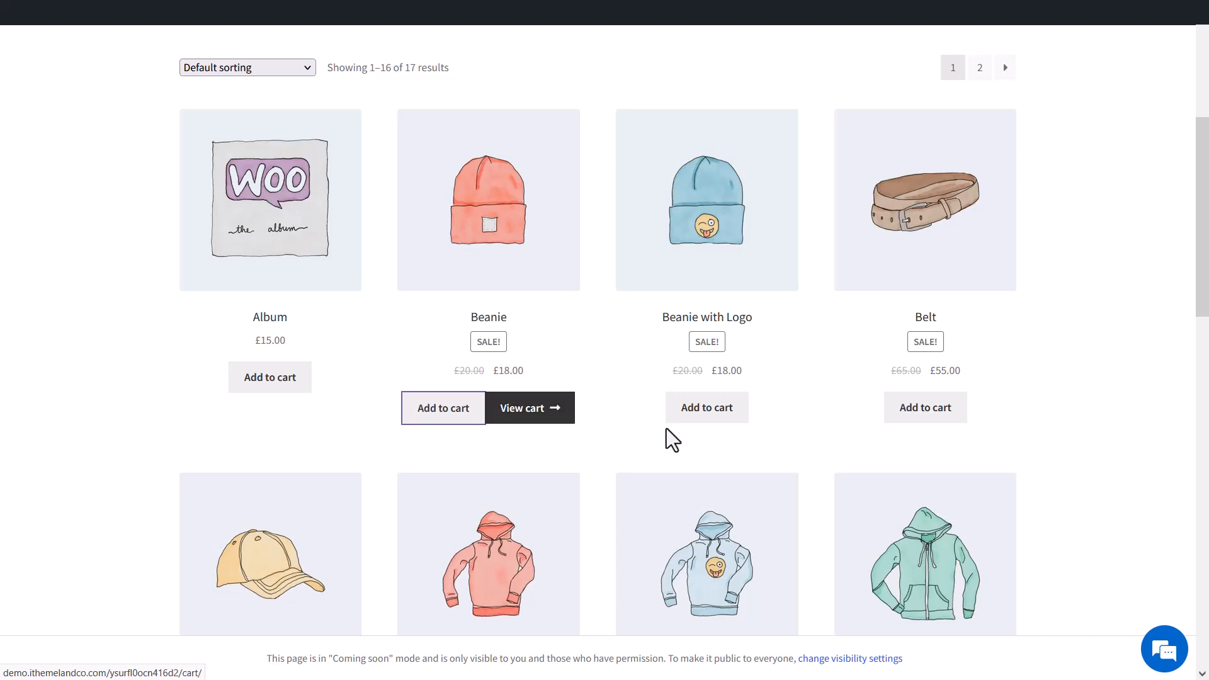
{"action": "left_click", "coordinate": [931, 416]}
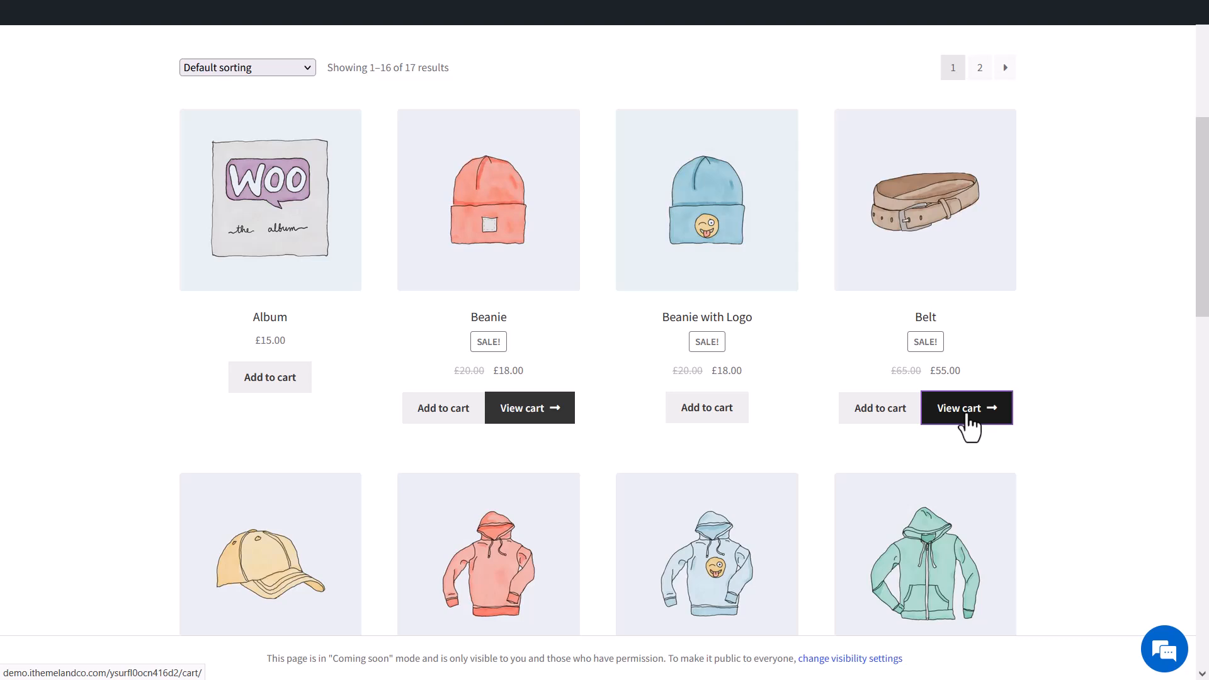
{"action": "left_click", "coordinate": [968, 416]}
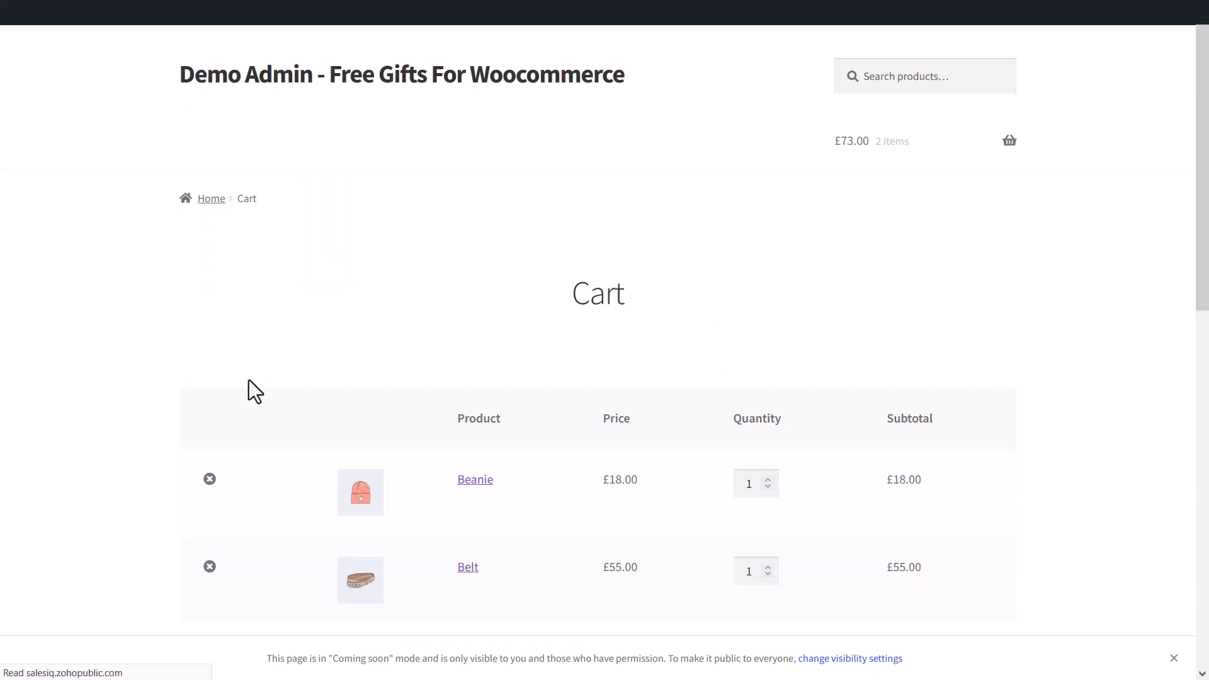
- Browse the Our Gift carousel, add the Album as the free gift and review the cart items
{"action": "scroll", "coordinate": [248, 380], "scroll_direction": "down", "scroll_amount": 8}
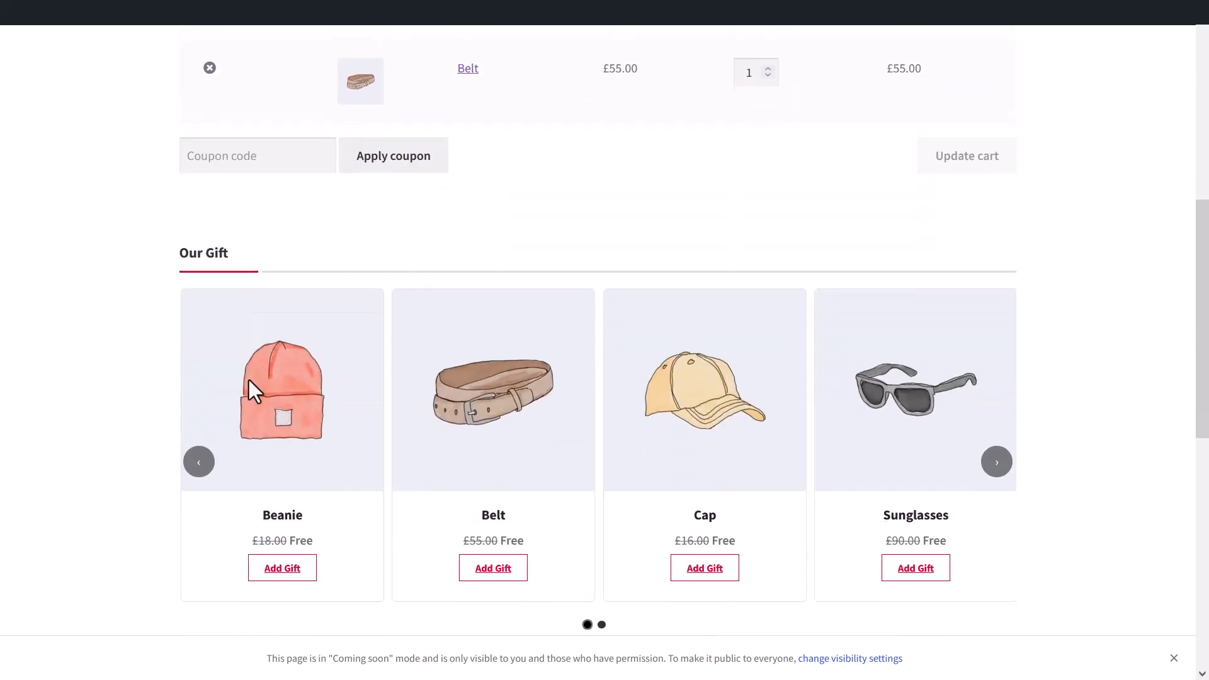
{"action": "left_click", "coordinate": [997, 464]}
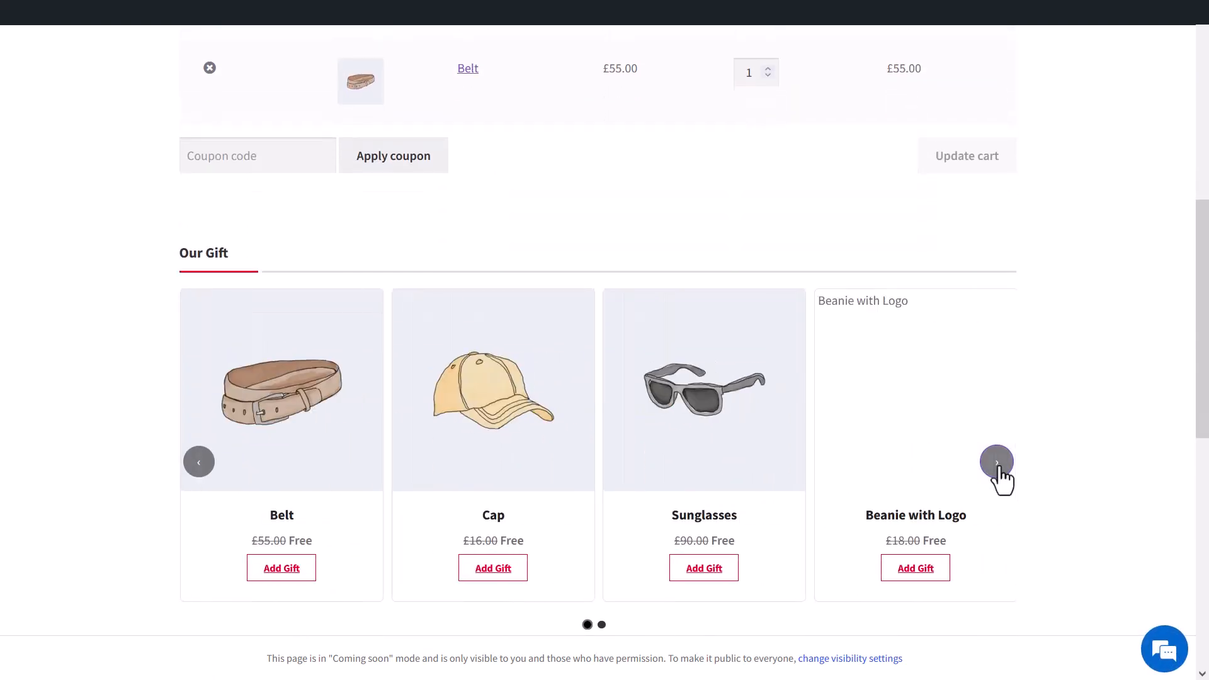
{"action": "left_click", "coordinate": [997, 462]}
{"action": "left_click", "coordinate": [996, 463]}
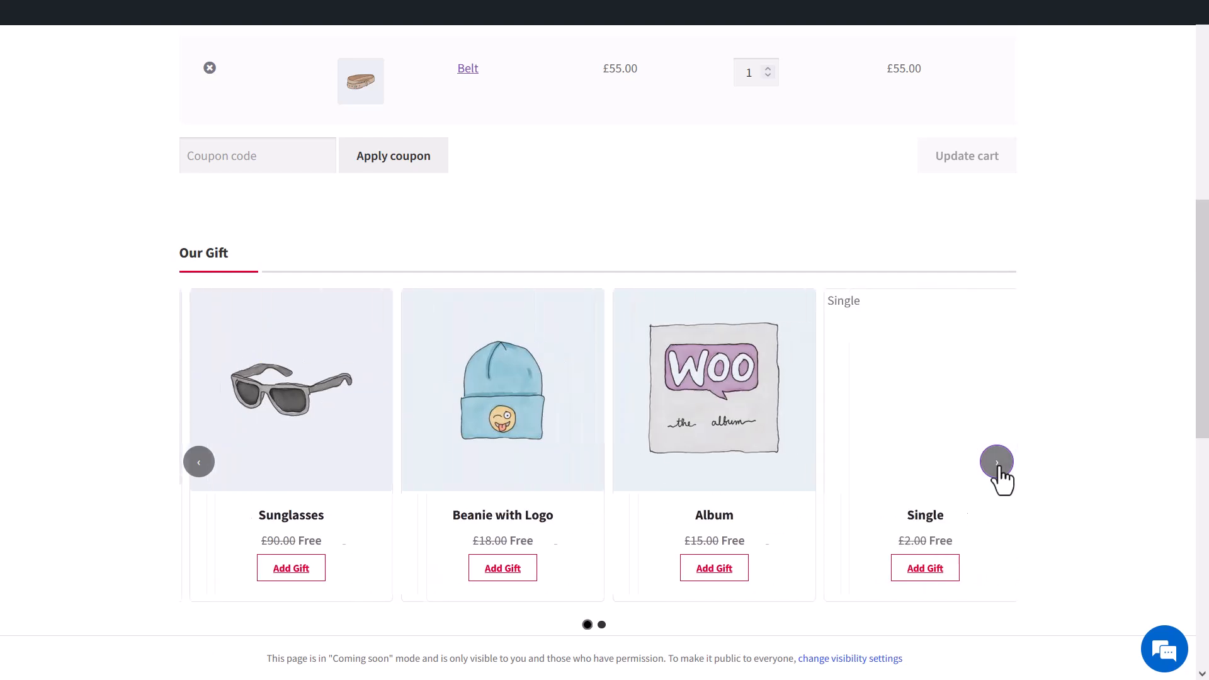
{"action": "left_click", "coordinate": [685, 576]}
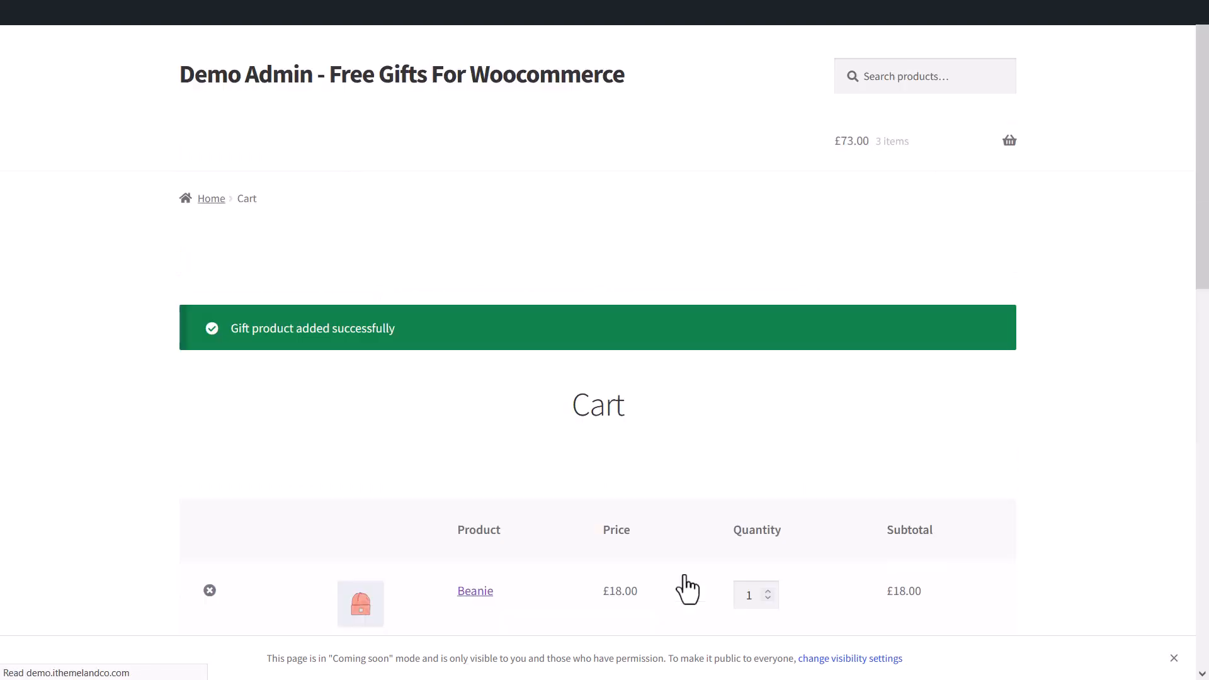
{"action": "scroll", "coordinate": [668, 557], "scroll_direction": "down", "scroll_amount": 5}
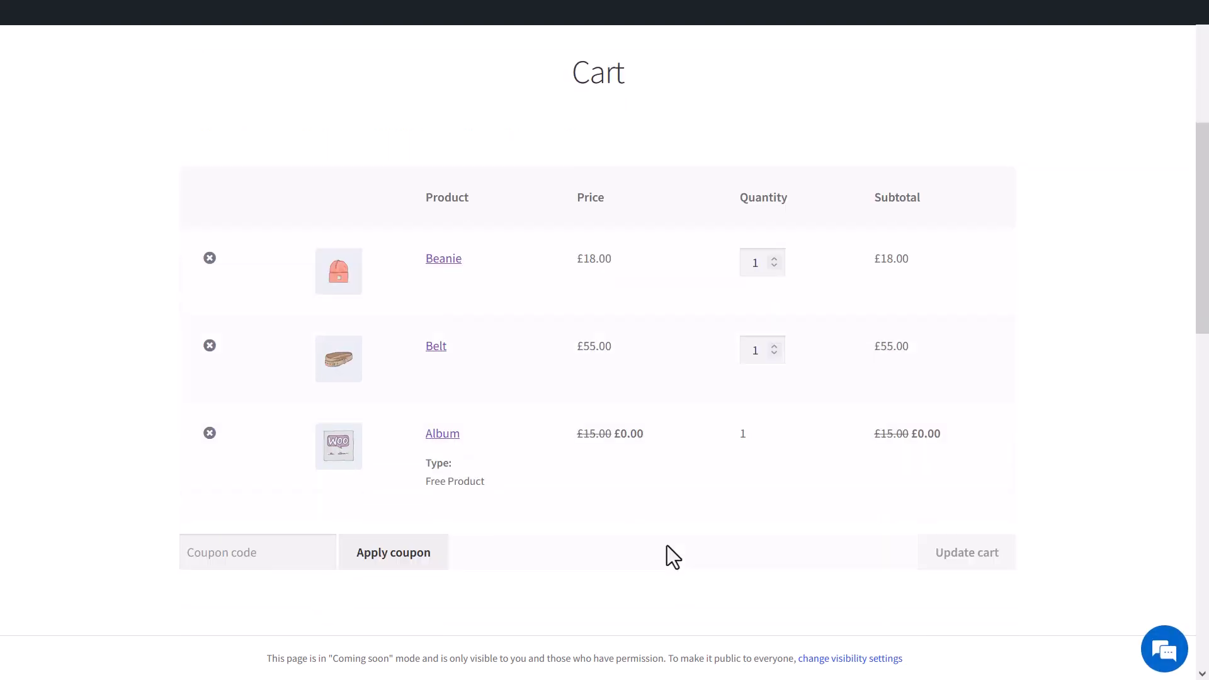